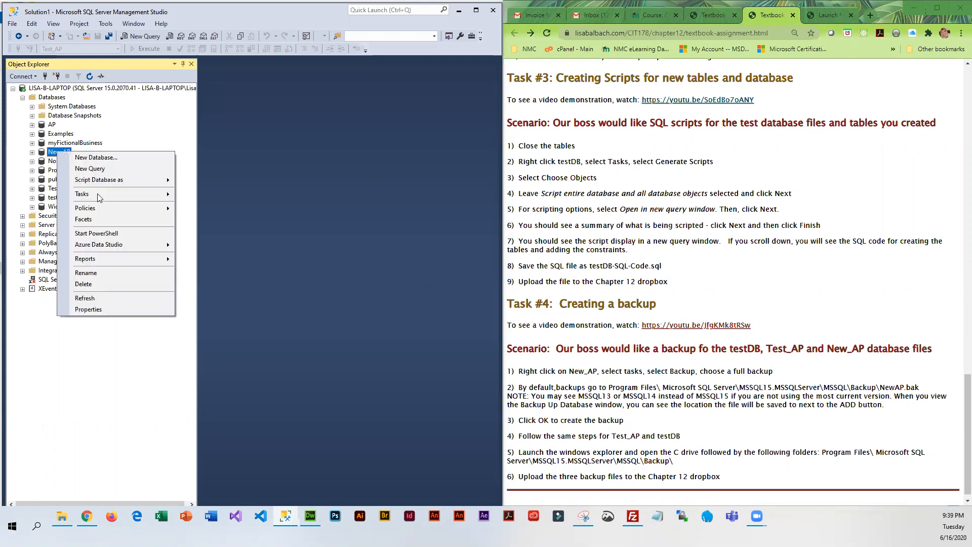
# - Create a full backup of the New_AP database to the default disk destination New_AP.bak
pyautogui.moveTo(99, 197)
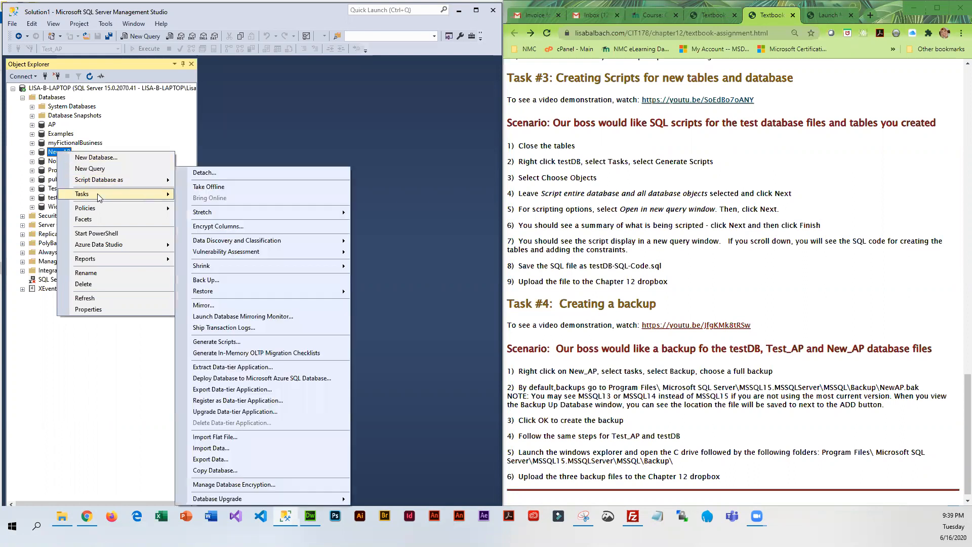
pyautogui.click(220, 280)
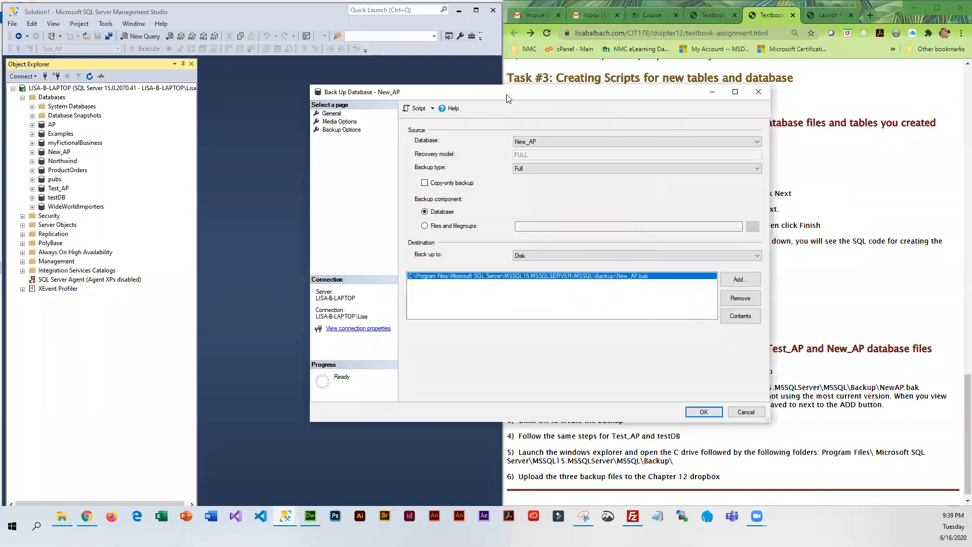
pyautogui.moveTo(506, 97); pyautogui.dragTo(410, 77)
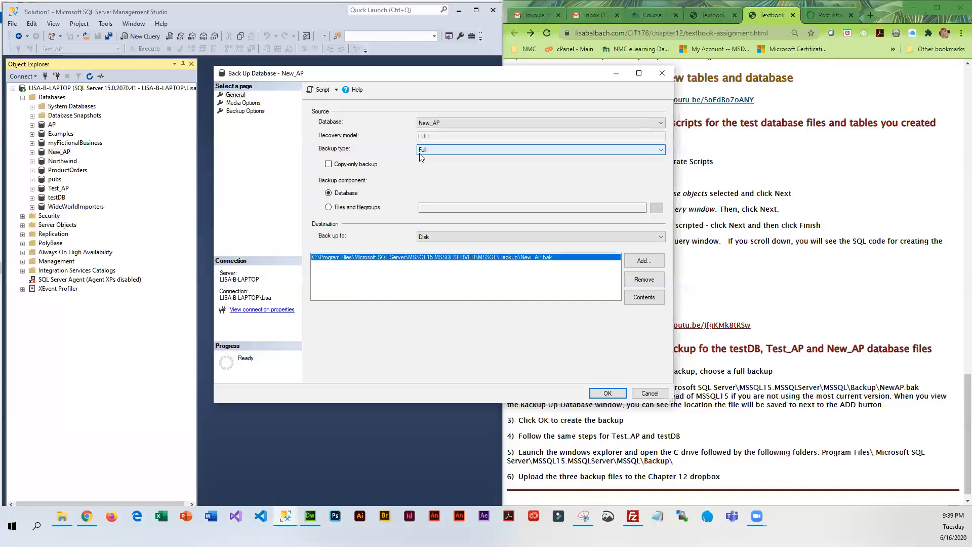
pyautogui.click(660, 150)
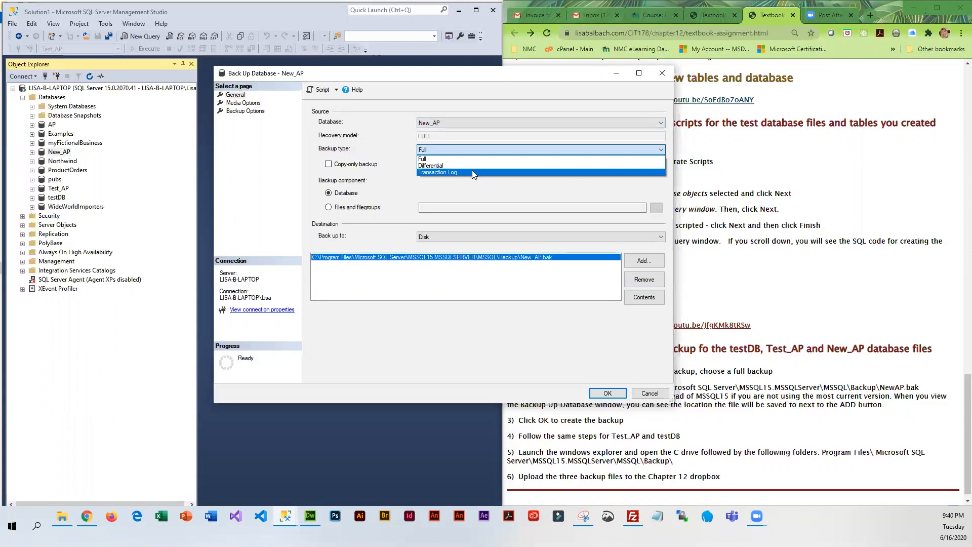
pyautogui.click(427, 154)
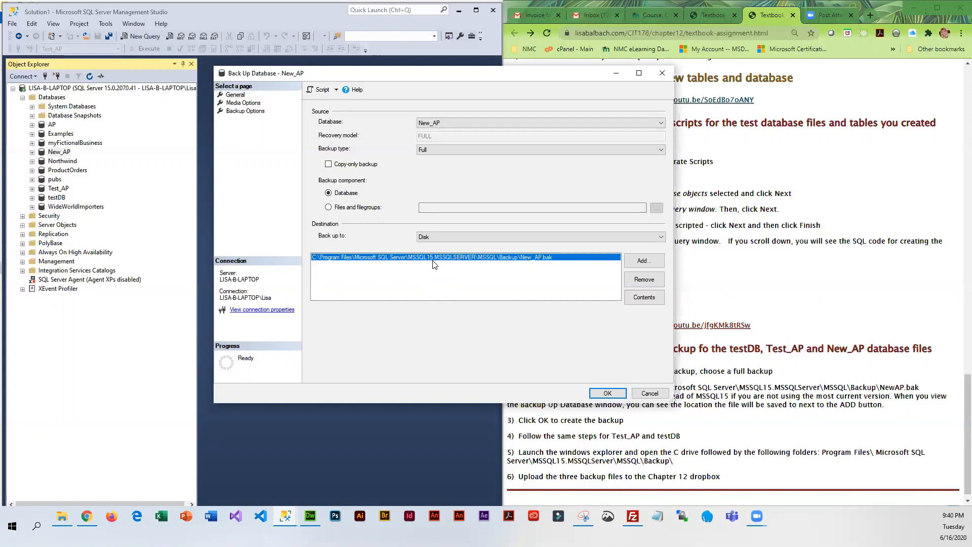
pyautogui.click(608, 393)
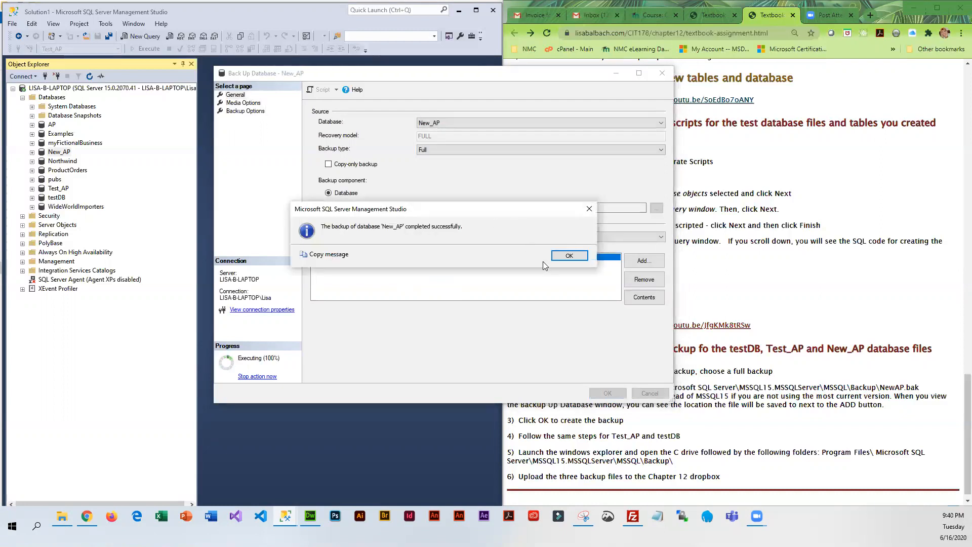
pyautogui.click(569, 255)
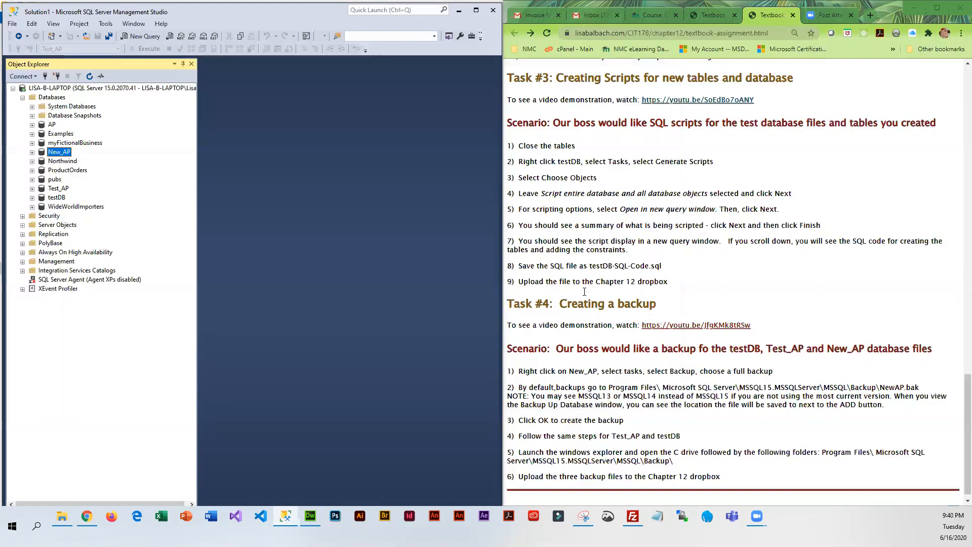
# - Create a full backup of the Test_AP database to the default disk destination Test_AP.bak
pyautogui.rightClick(59, 191)
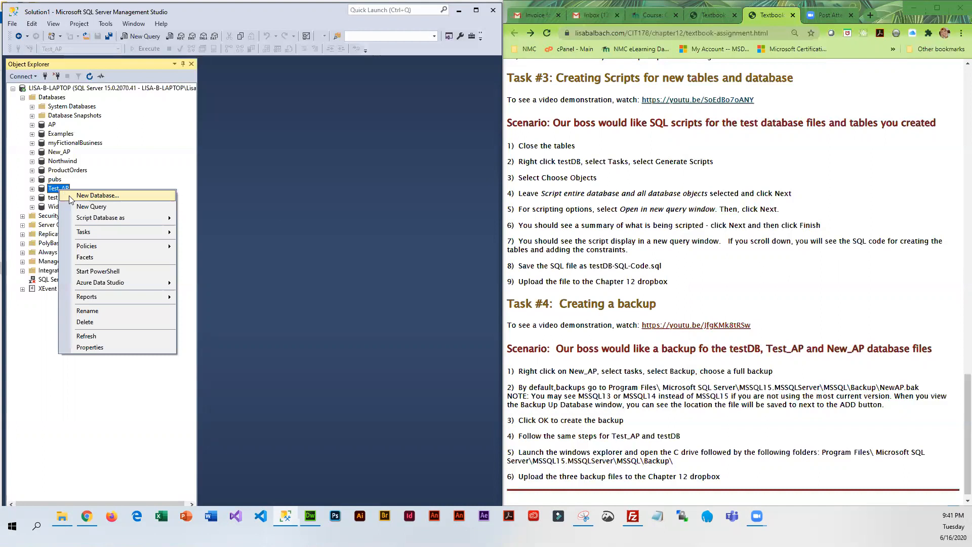
pyautogui.moveTo(98, 231)
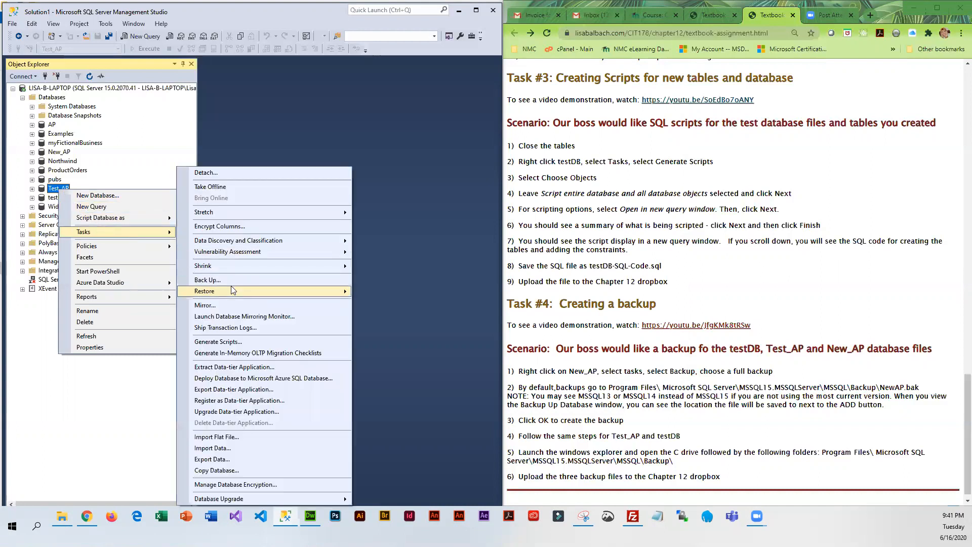
pyautogui.click(234, 279)
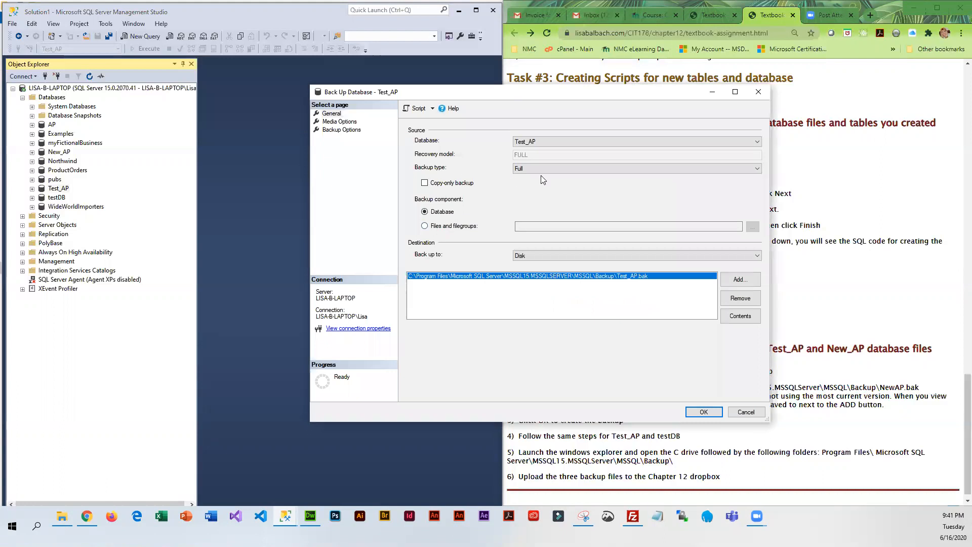
pyautogui.click(711, 413)
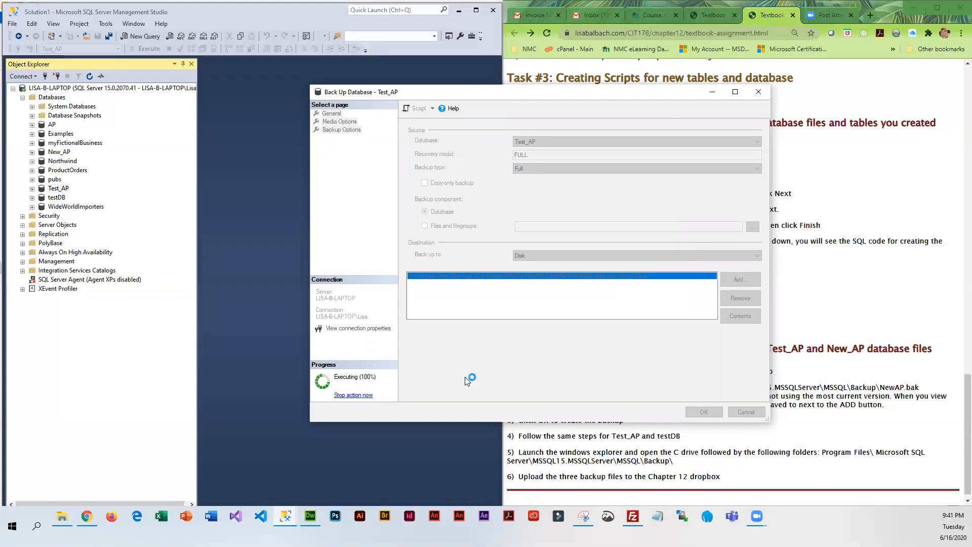
pyautogui.click(666, 273)
# - Create a full backup of the testDB database to the default disk destination testDB.bak
pyautogui.click(59, 198)
pyautogui.rightClick(63, 197)
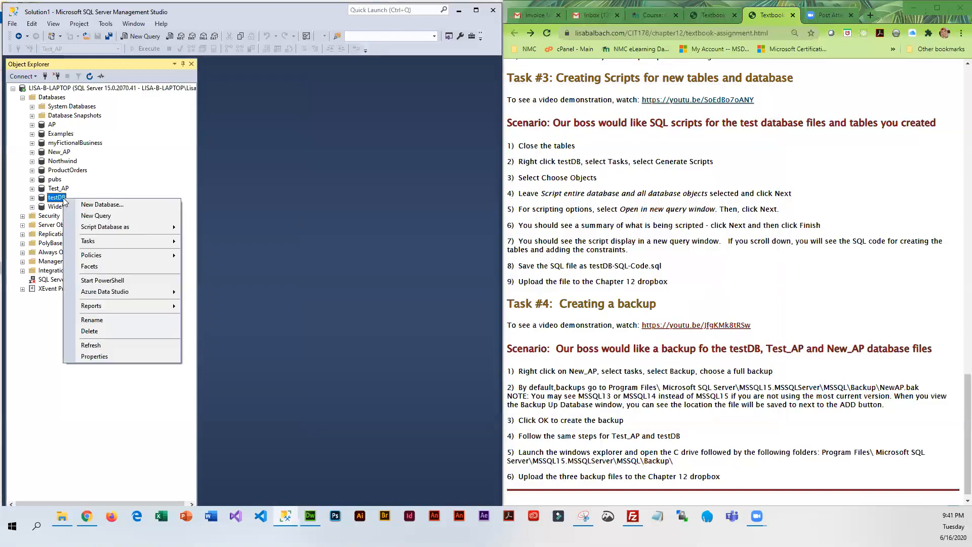
pyautogui.moveTo(118, 241)
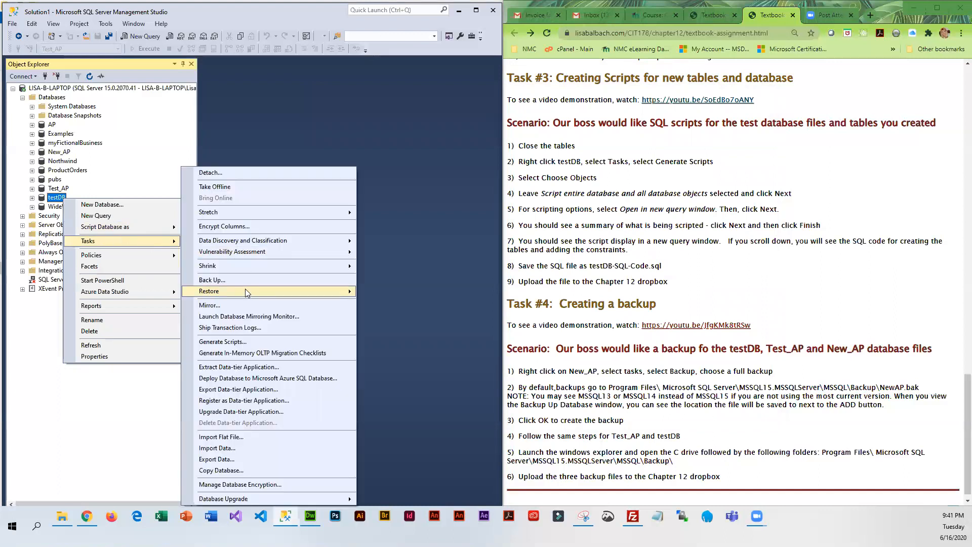
pyautogui.click(383, 295)
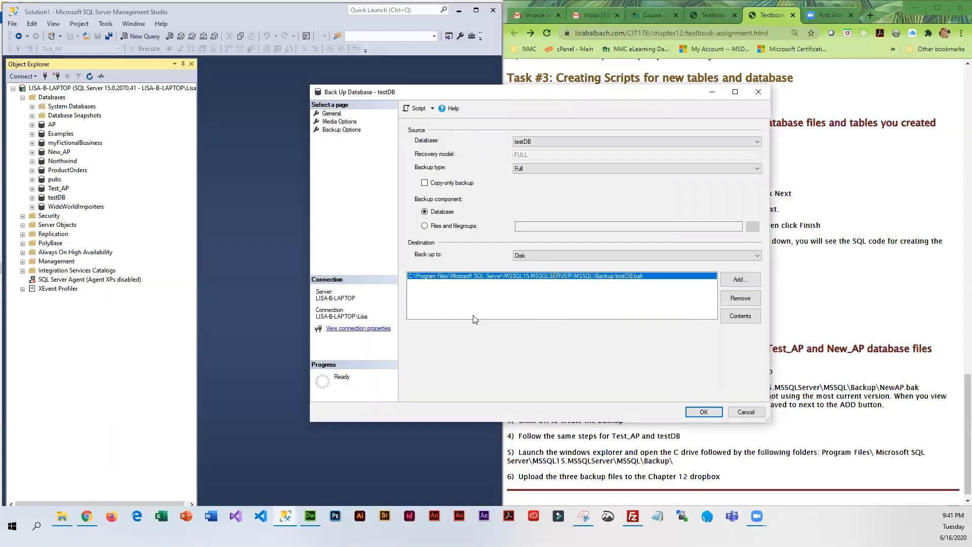
pyautogui.click(709, 415)
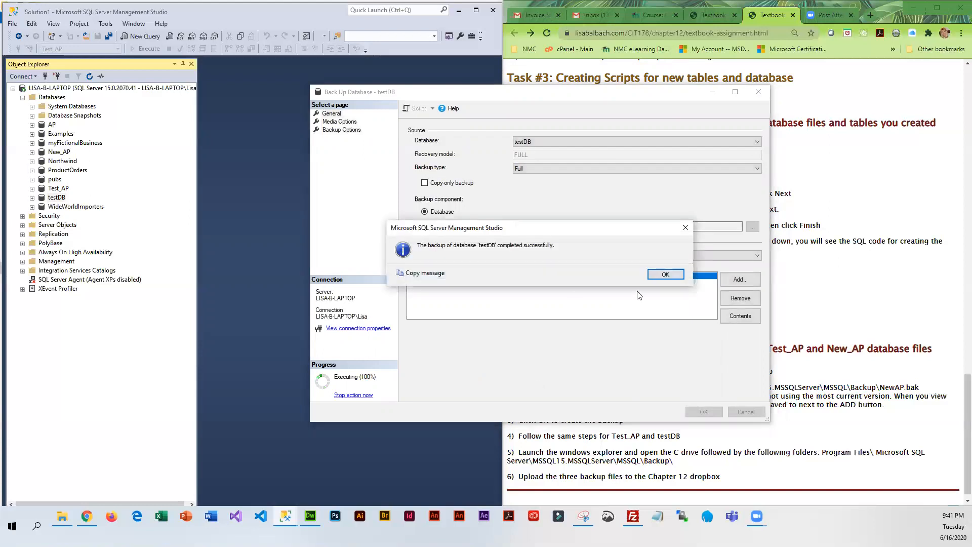
pyautogui.click(666, 274)
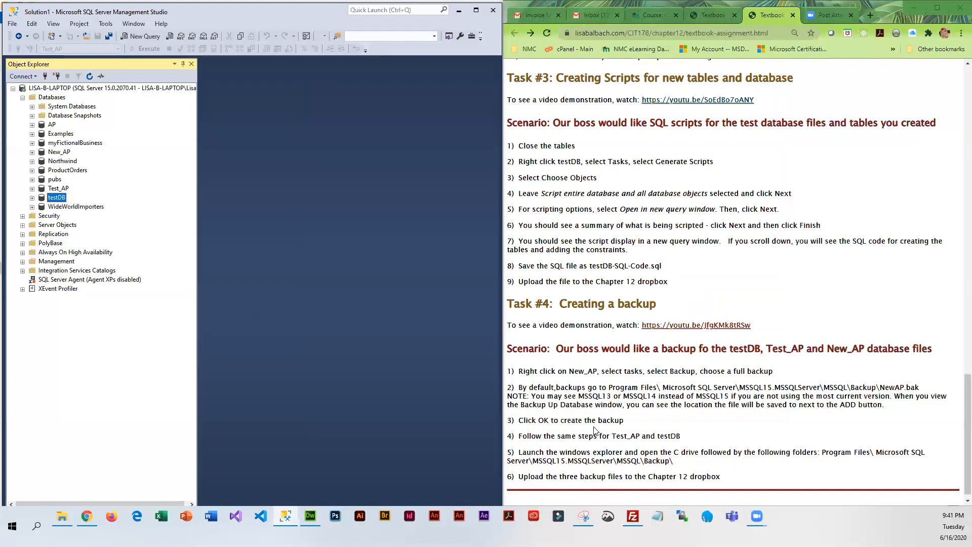
# - Switch to File Explorer's chapter11 window and resize it to fit beside the assignment instructions
pyautogui.scroll(-1, 589, 430)
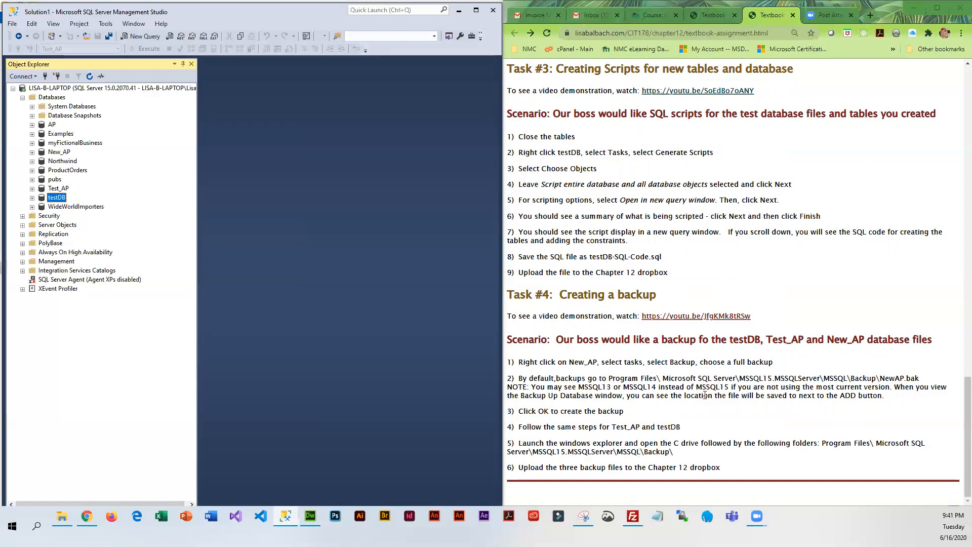
pyautogui.moveTo(61, 523)
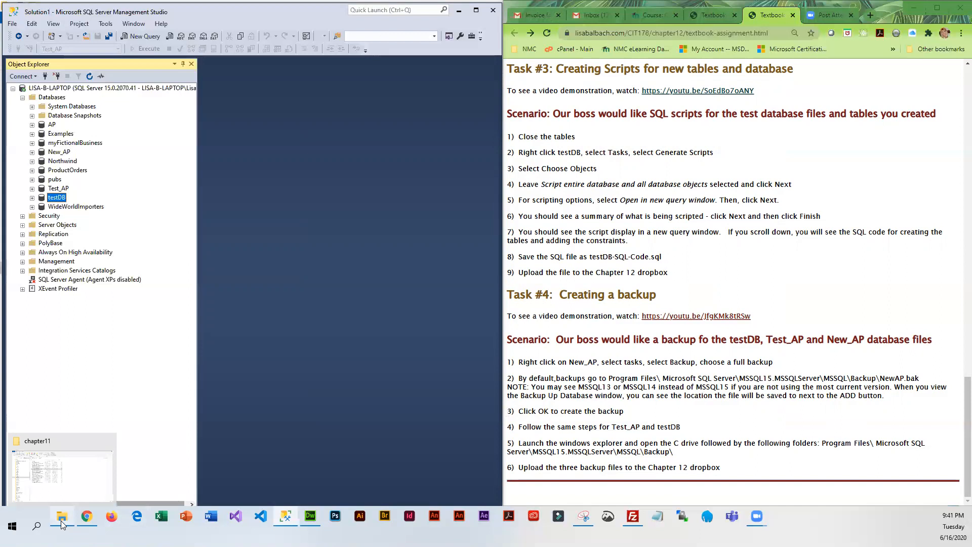
pyautogui.click(60, 476)
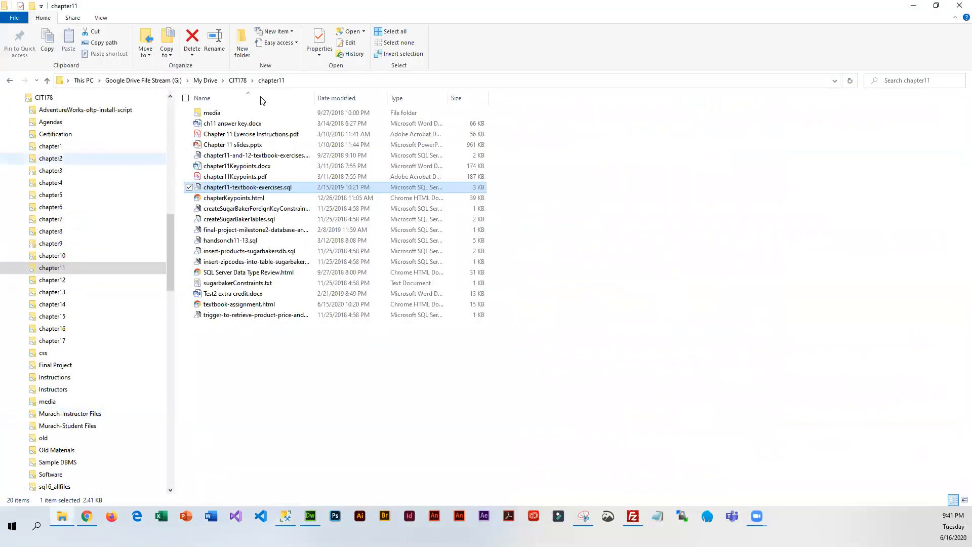
pyautogui.click(938, 7)
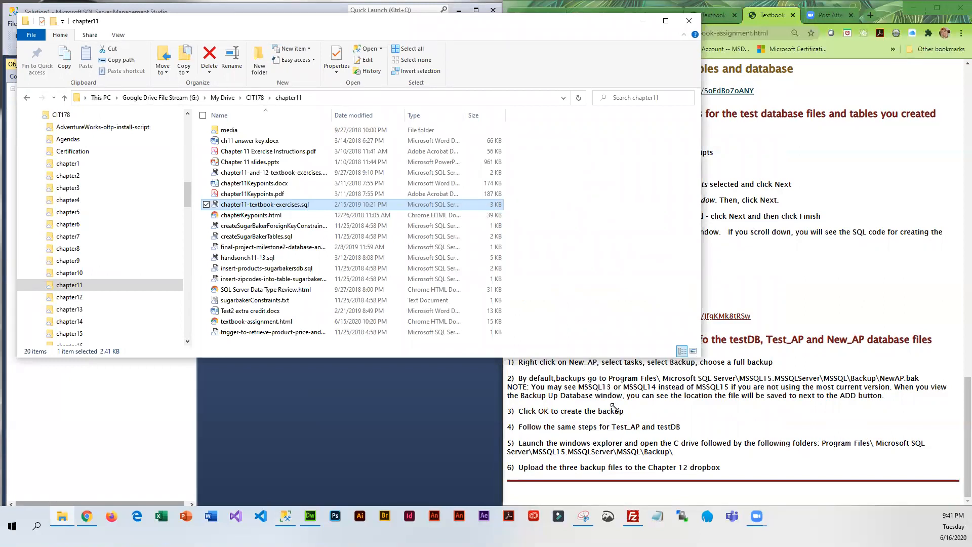
pyautogui.moveTo(700, 356); pyautogui.dragTo(502, 504)
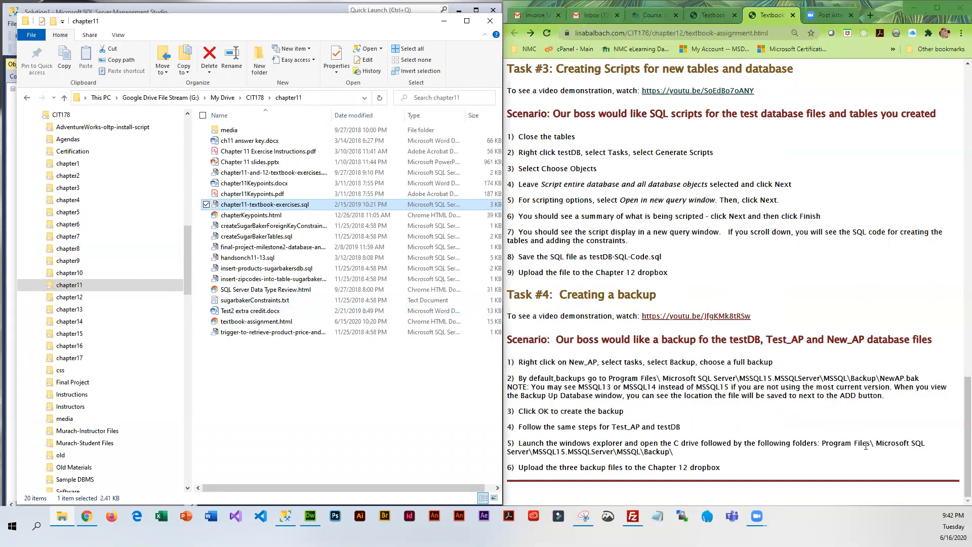
# - Expand the Windows (C:) drive in the folder tree down through Program Files to Microsoft SQL Server
pyautogui.scroll(2, 80, 194)
pyautogui.scroll(6, 80, 195)
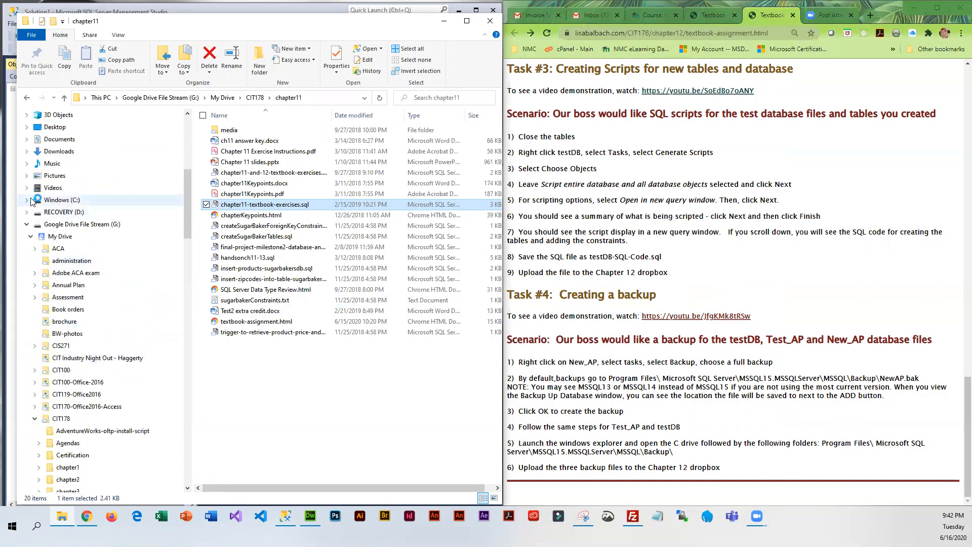
pyautogui.click(29, 201)
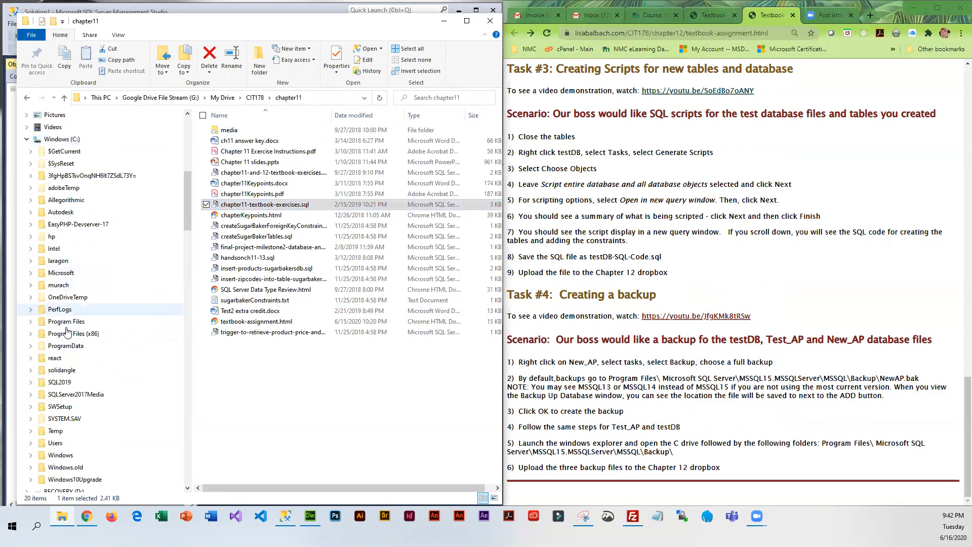
pyautogui.scroll(-1, 67, 361)
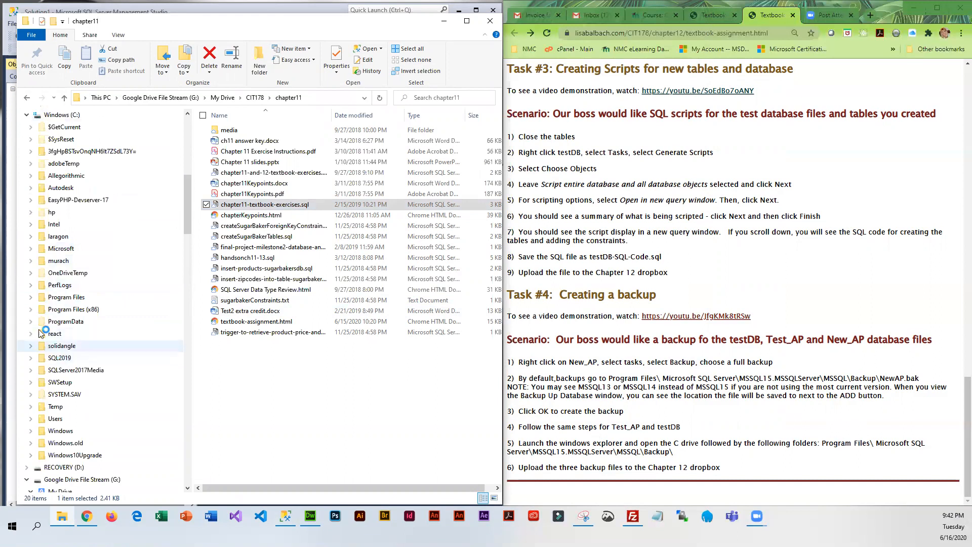
pyautogui.click(30, 297)
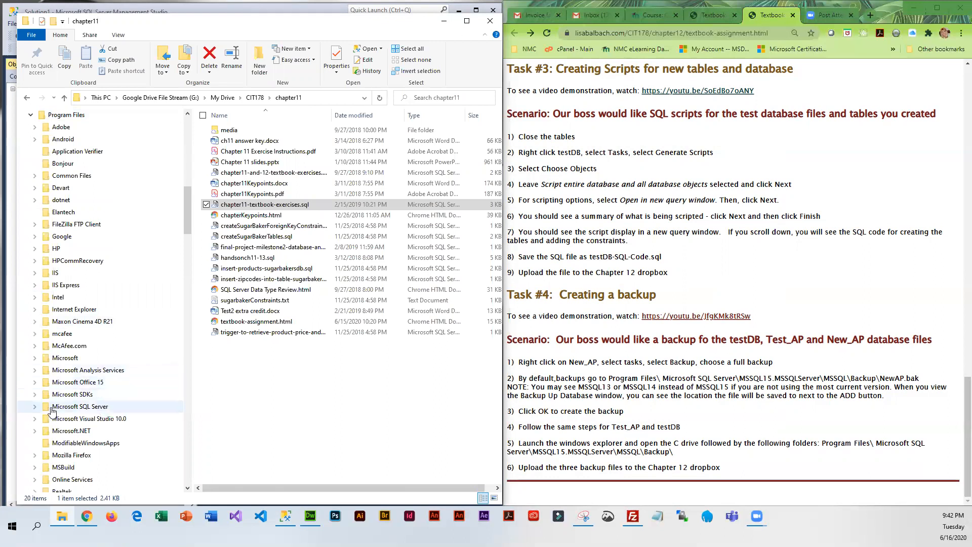
pyautogui.click(35, 406)
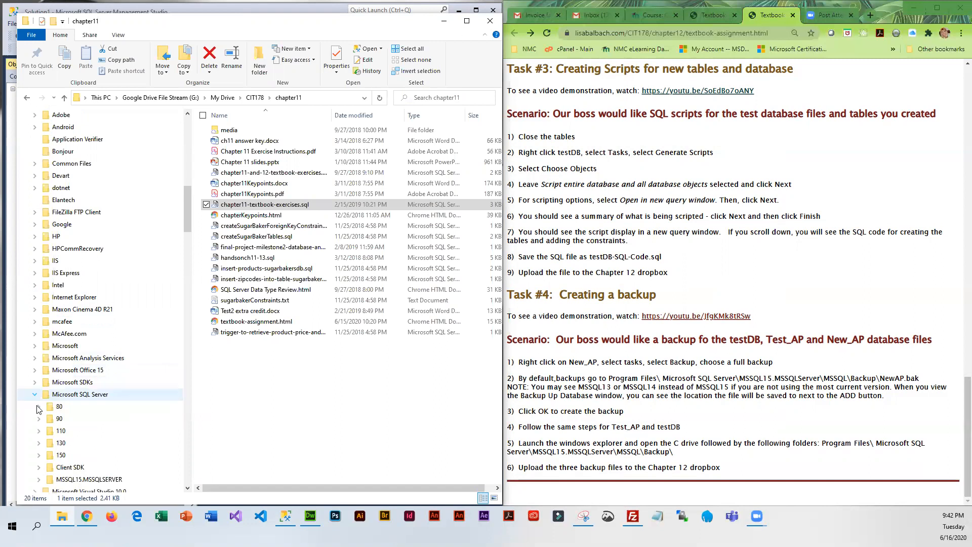
# - Open the Backup folder inside MSSQL15.MSSQLSERVER\MSSQL, following the path in the assignment instructions
pyautogui.scroll(-2, 161, 408)
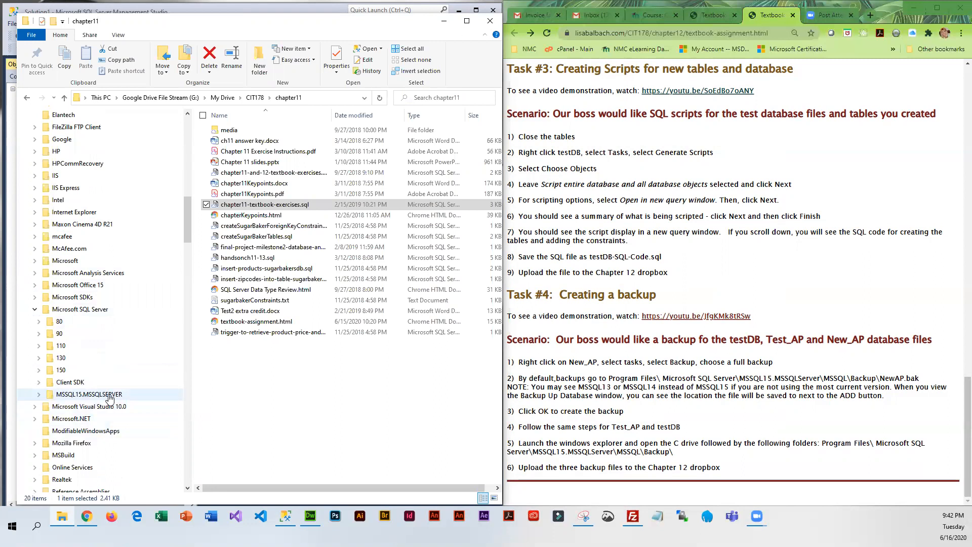
pyautogui.click(40, 395)
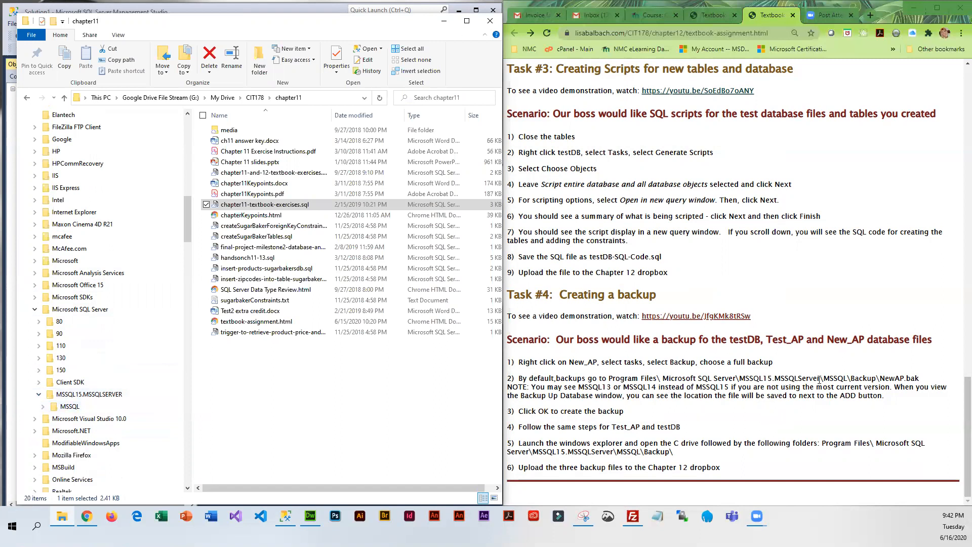
pyautogui.click(855, 376)
pyautogui.moveTo(856, 378); pyautogui.dragTo(823, 377)
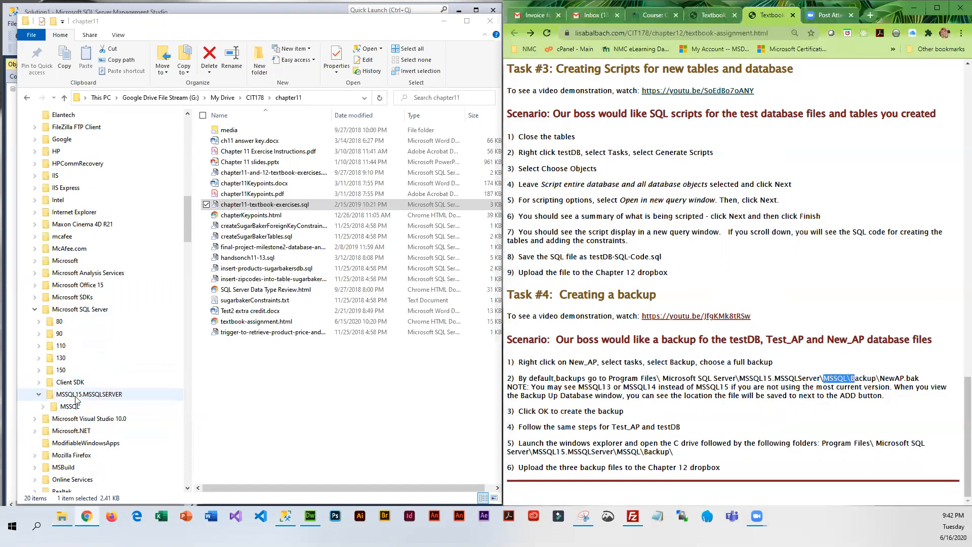
pyautogui.click(46, 407)
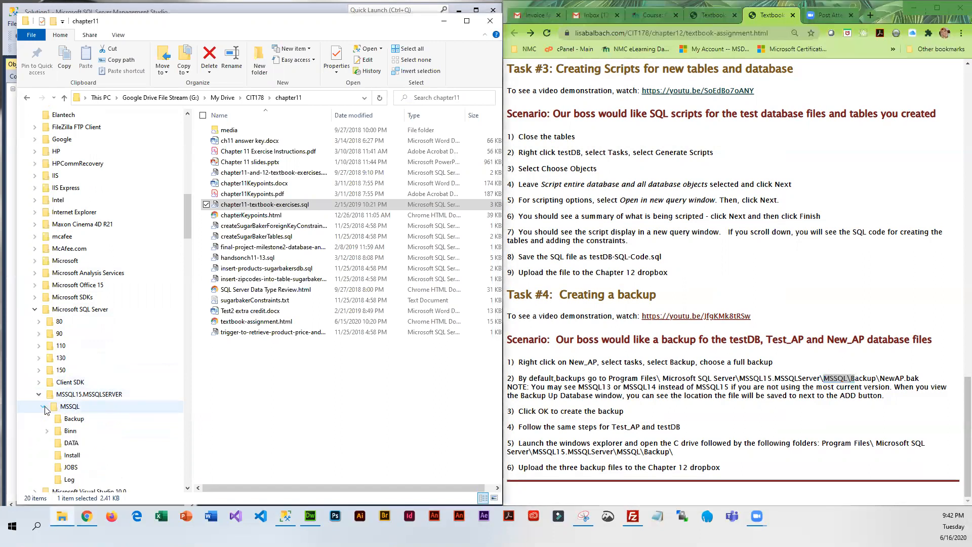
pyautogui.click(84, 421)
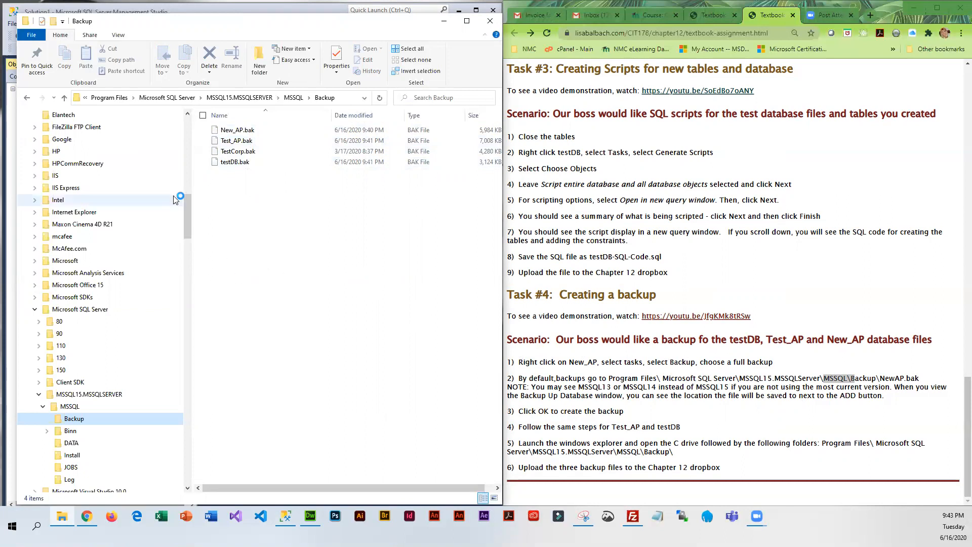
# - Compress New_AP.bak, Test_AP.bak and testDB.bak into one zipped folder named backups
pyautogui.click(248, 130)
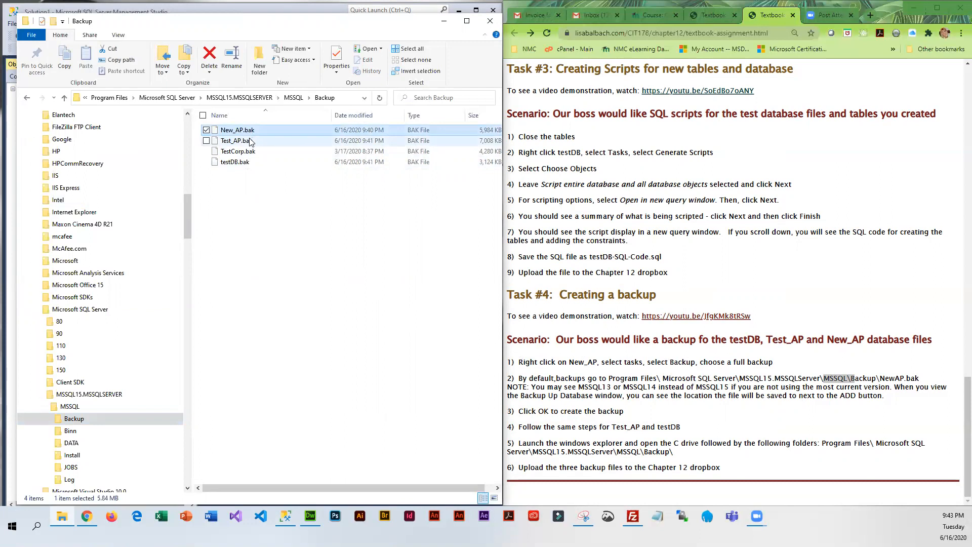
pyautogui.keyDown('ctrl'); pyautogui.click(250, 142); pyautogui.keyUp('ctrl')
pyautogui.keyDown('ctrl'); pyautogui.click(245, 163); pyautogui.keyUp('ctrl')
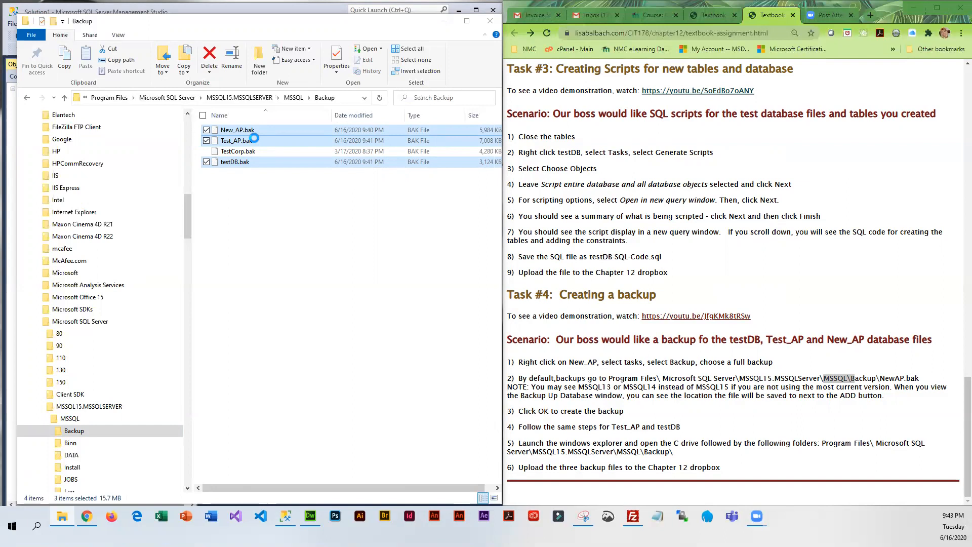
pyautogui.rightClick(254, 137)
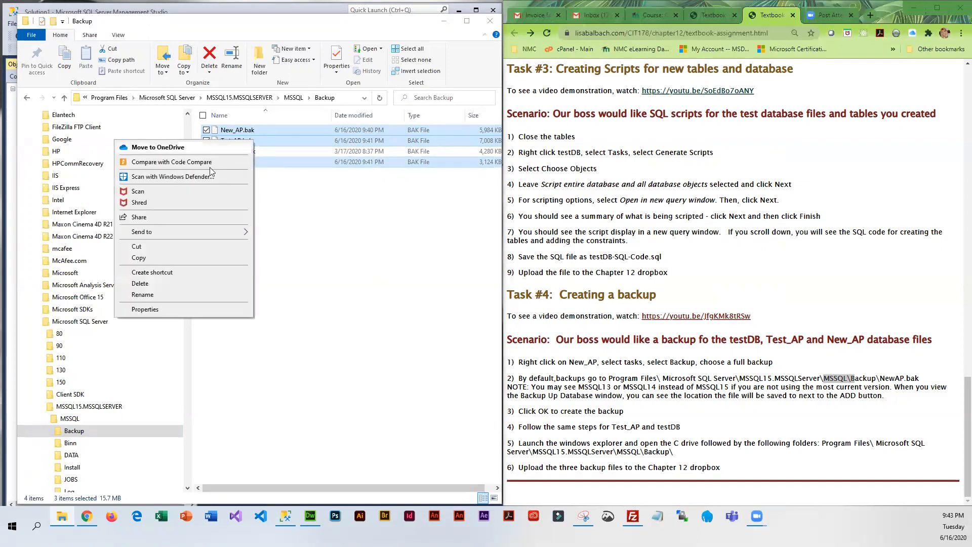
pyautogui.moveTo(206, 234)
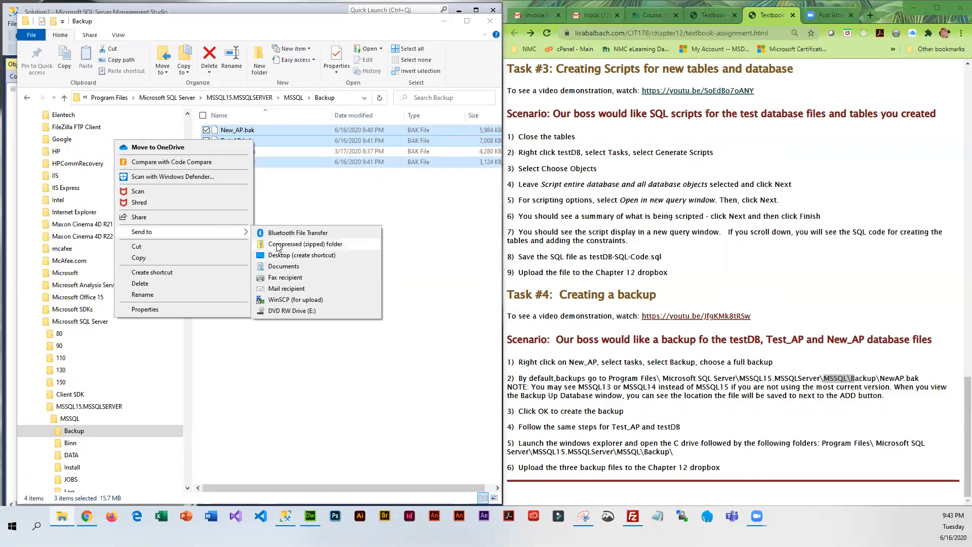
pyautogui.click(323, 246)
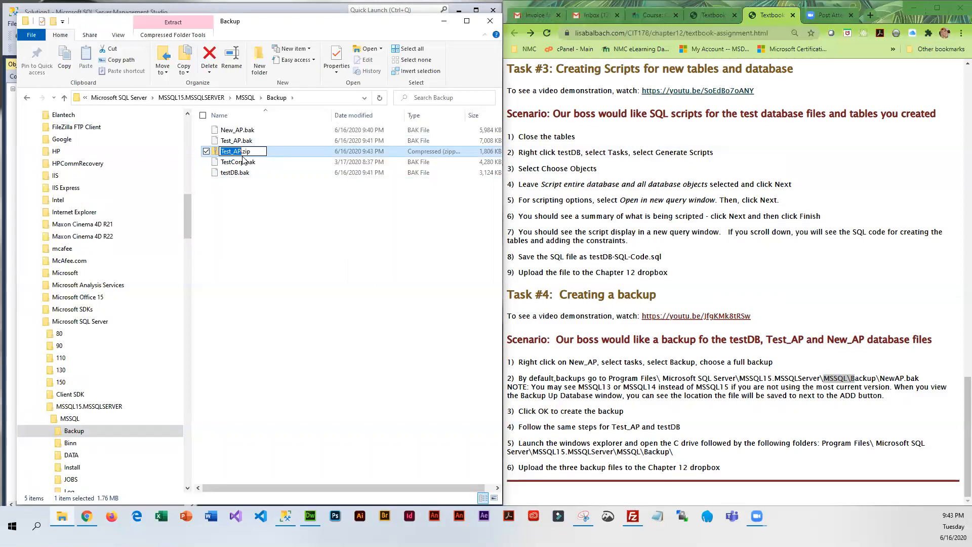
pyautogui.write('backups')
pyautogui.press('Return')
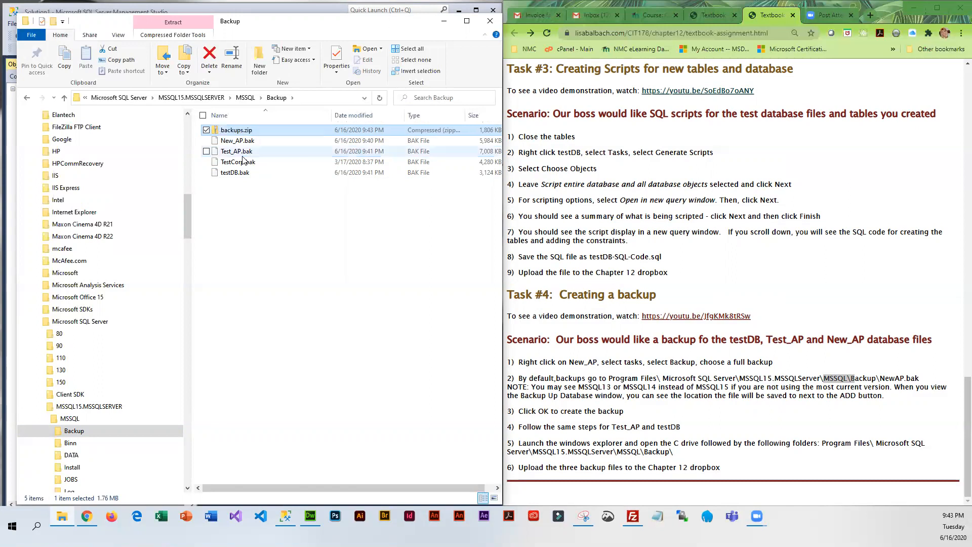